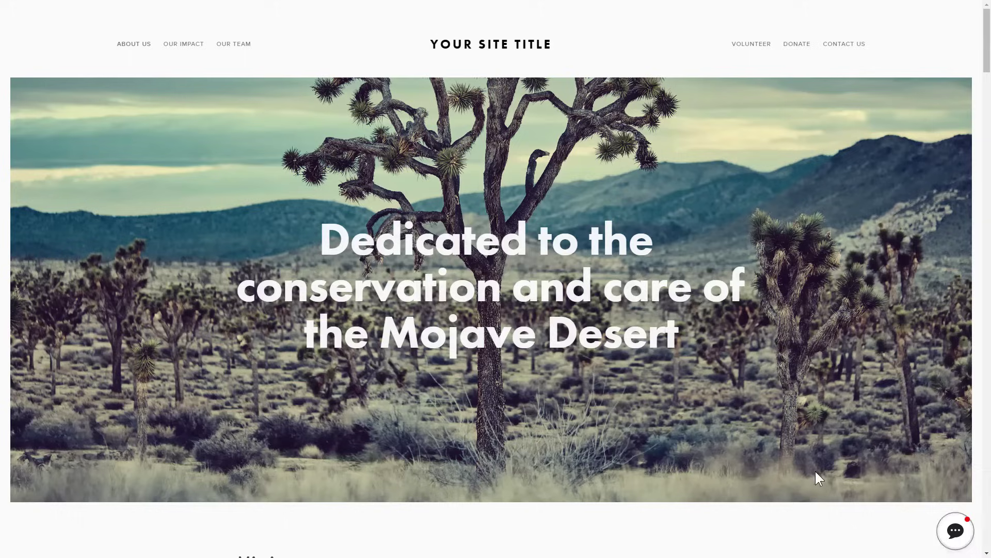
Step: Open the All-in-One Chat product page from the Chats list in Elfsight's Widgets menu
left_click(956, 531)
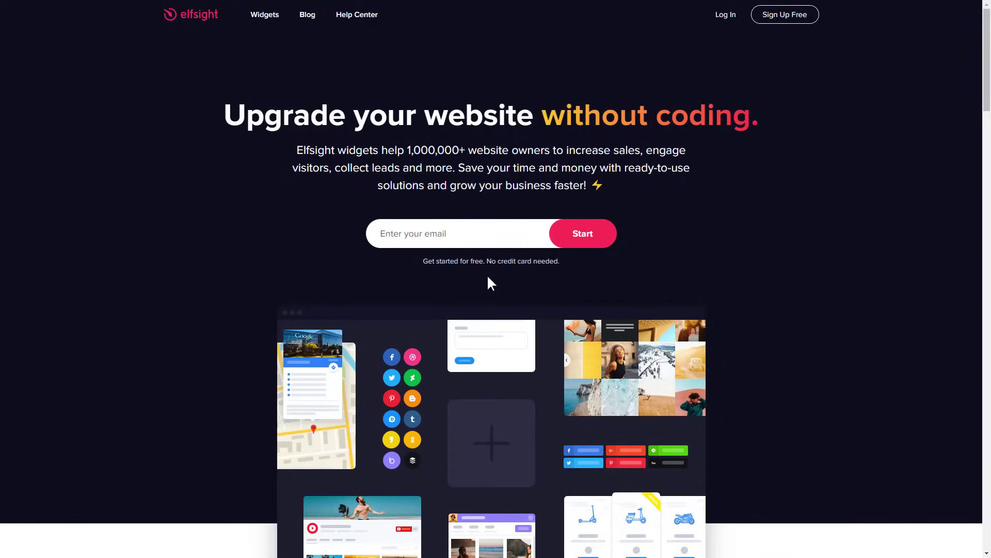
mouse_move(265, 14)
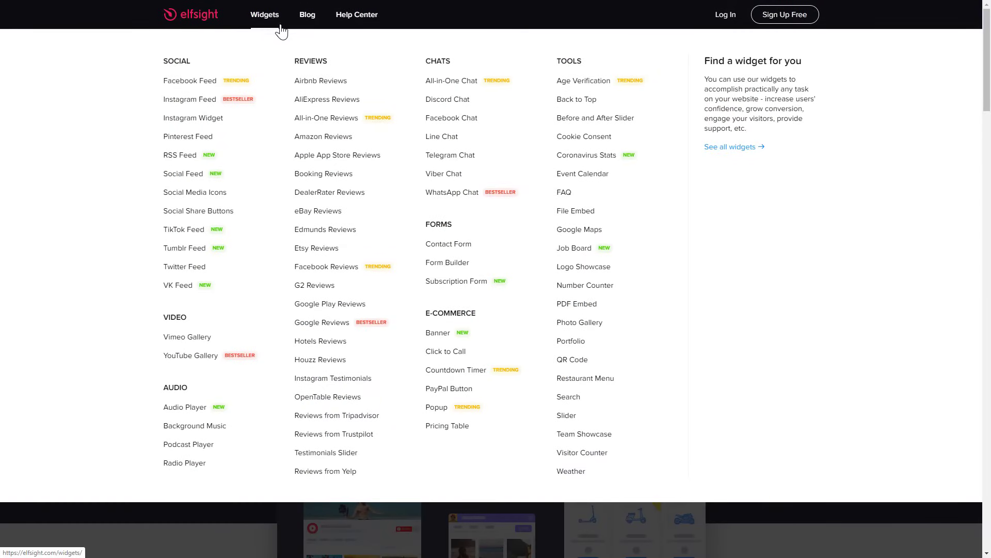
left_click(451, 81)
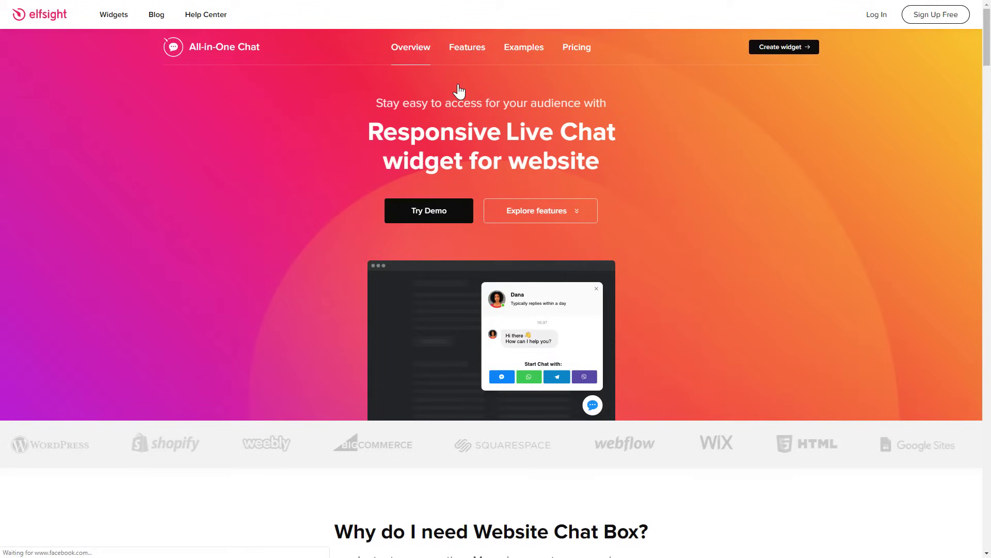
Step: Create a General-template chat widget, review its content, settings and appearance tabs, then Add to Website
left_click(784, 47)
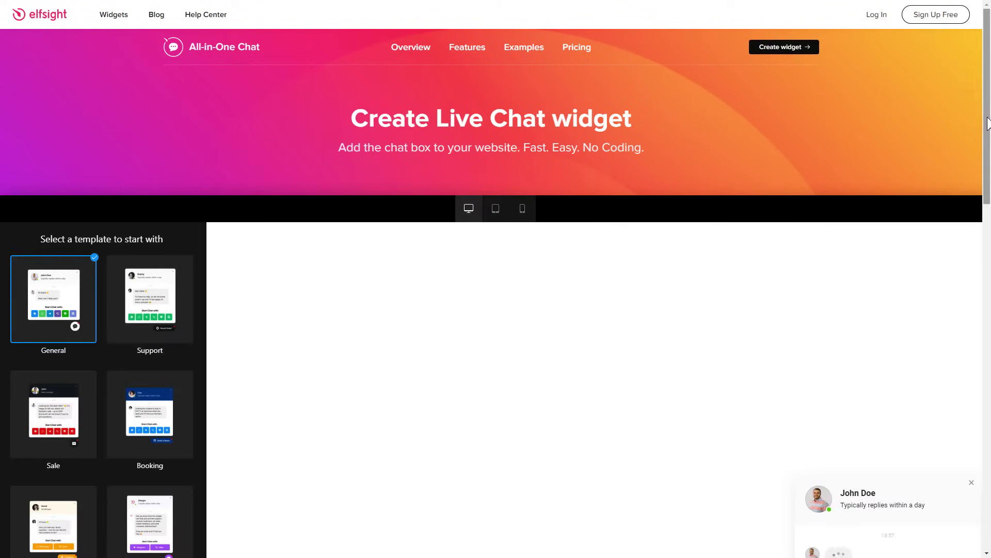
left_click_drag(986, 116, 986, 180)
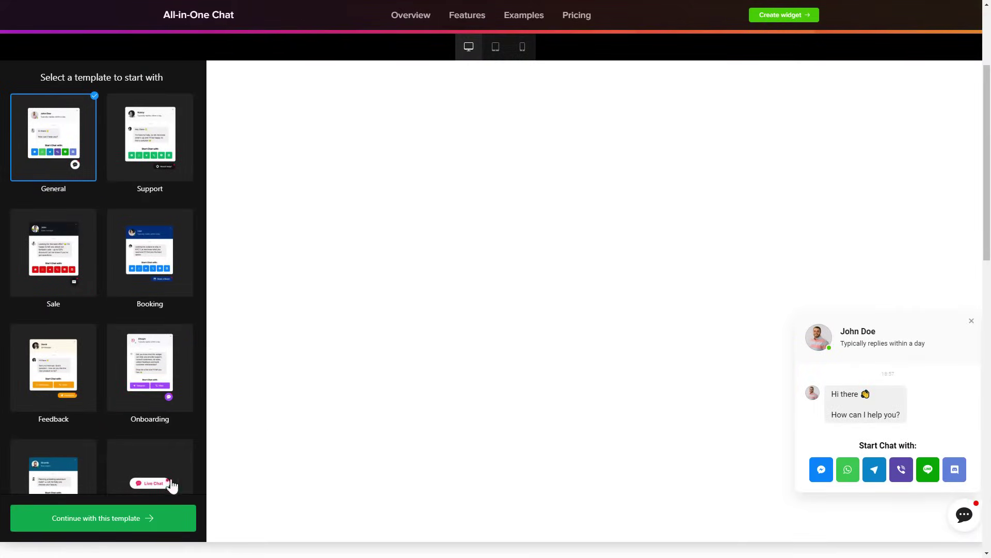
left_click(97, 525)
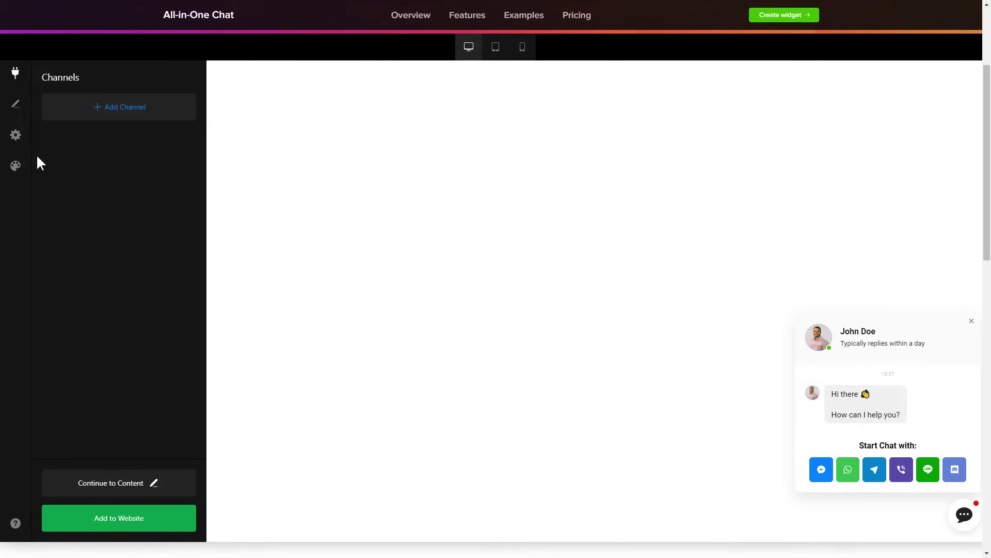
left_click(15, 104)
left_click(15, 135)
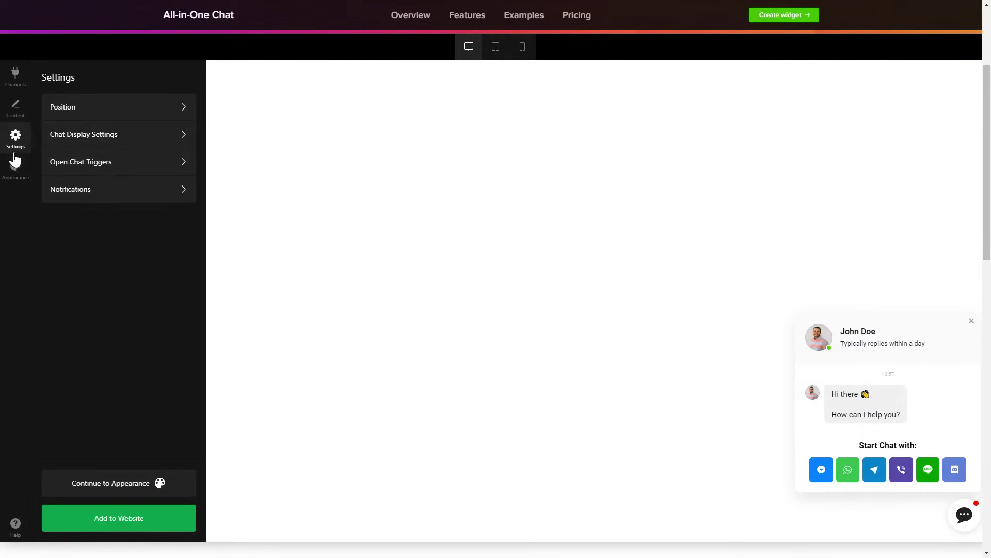
left_click(15, 169)
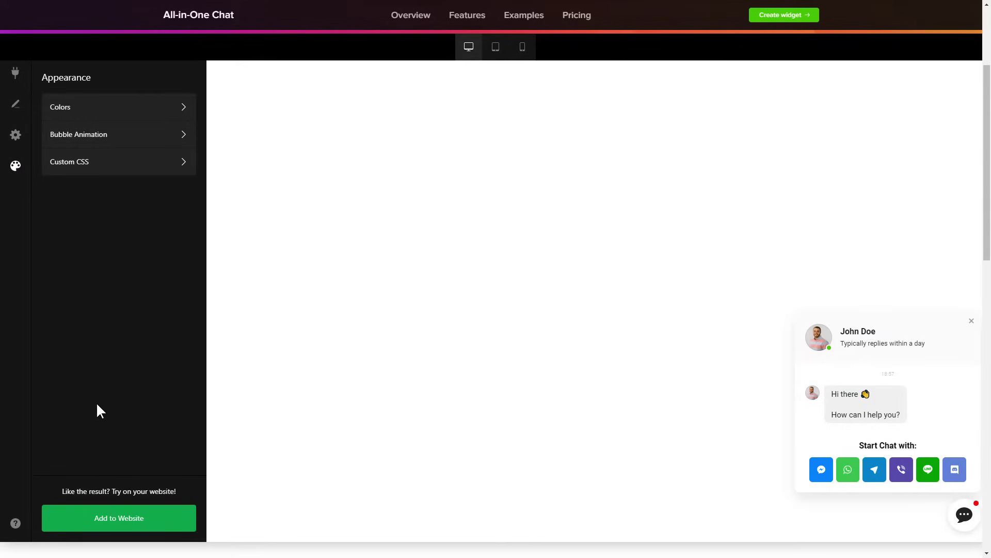
left_click(119, 517)
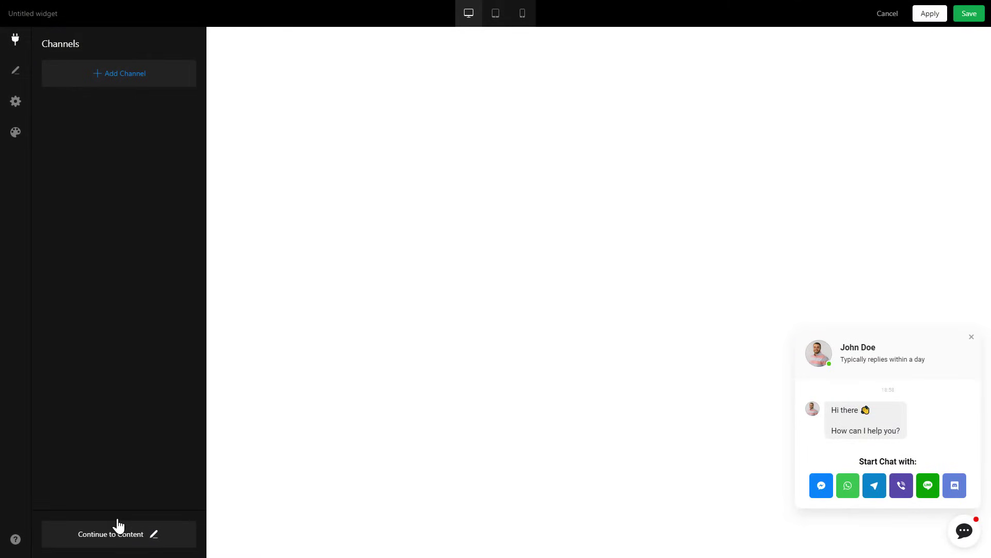
Step: Save the untitled widget on the free Lite plan and copy its installation code
left_click(969, 13)
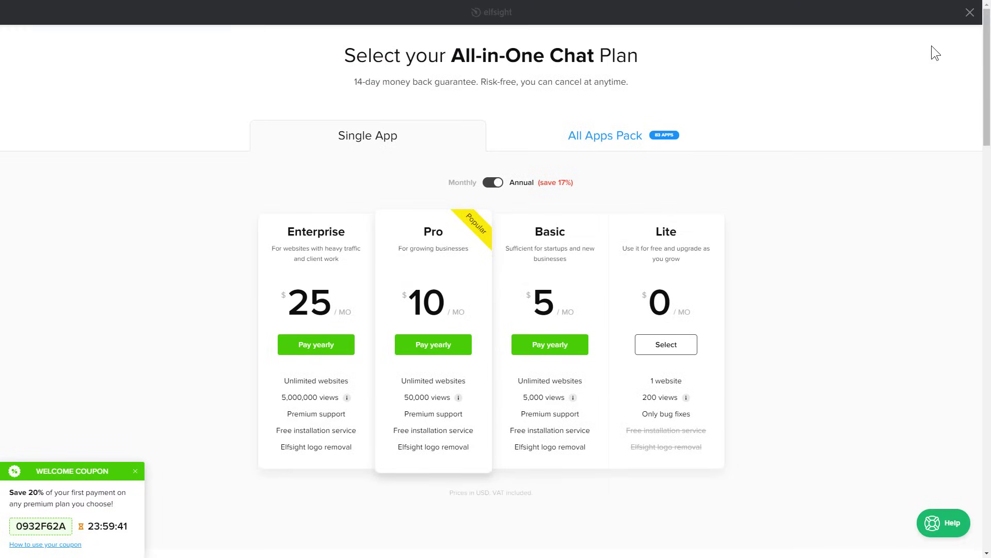
left_click(666, 344)
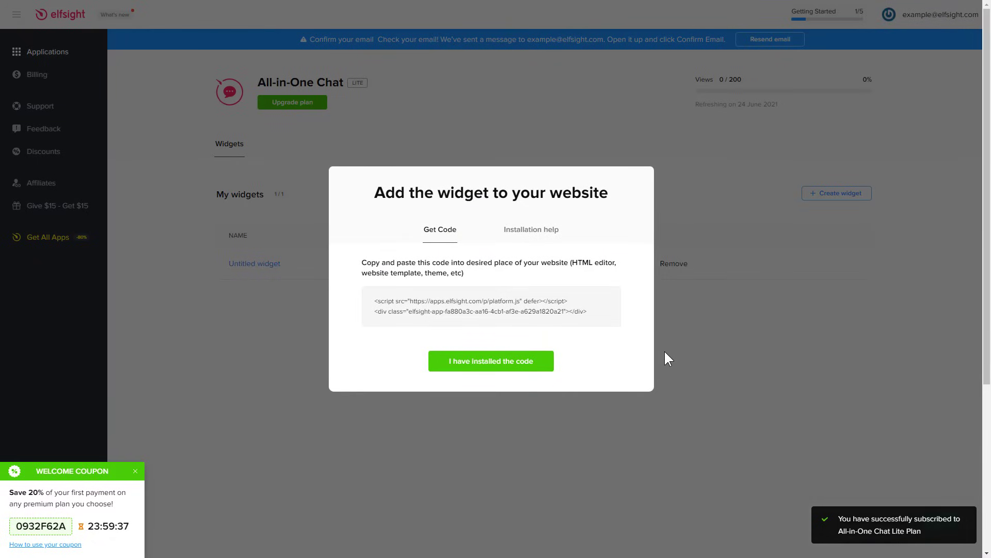
left_click(605, 318)
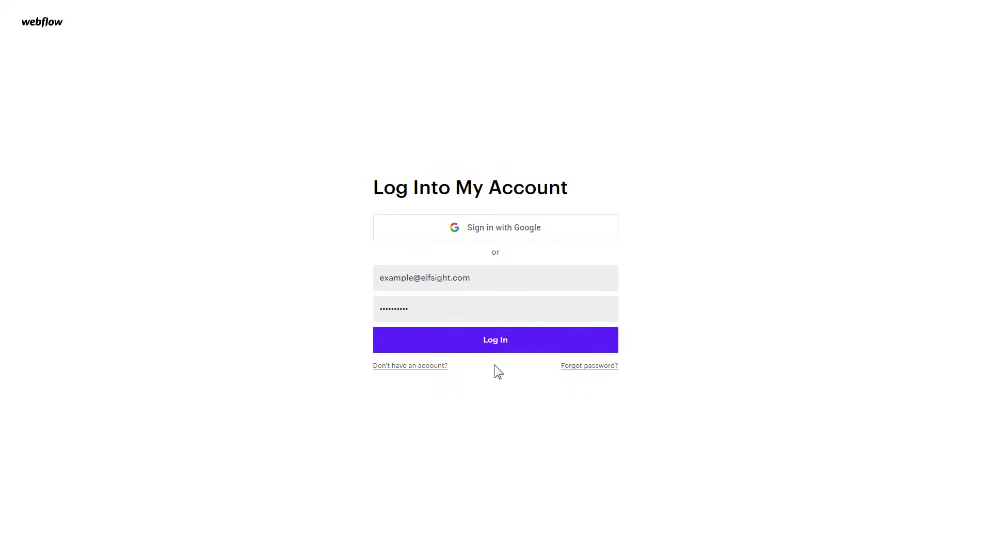
Step: Log in to Webflow and open the Elfsight Test project's Mojave Desert home page
left_click(496, 342)
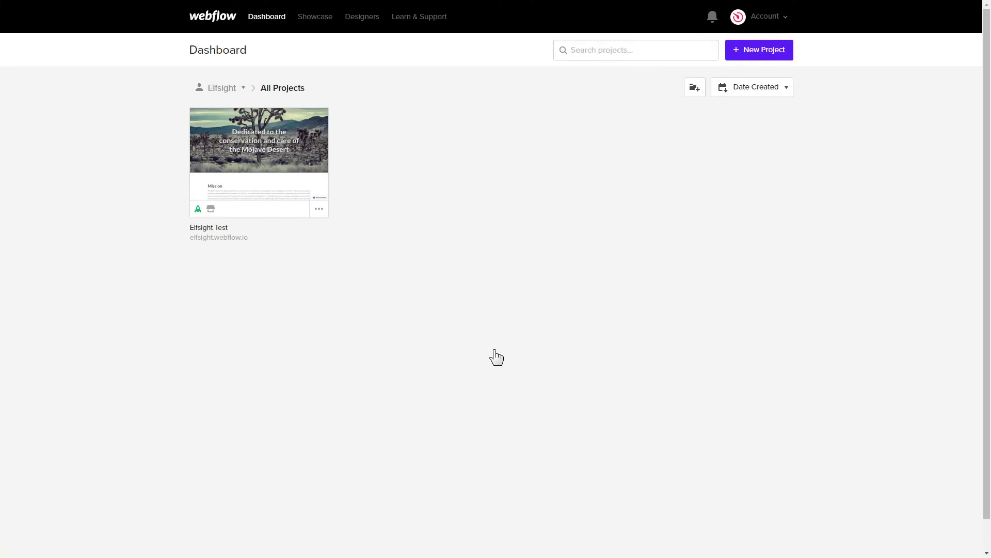
mouse_move(259, 151)
left_click(262, 164)
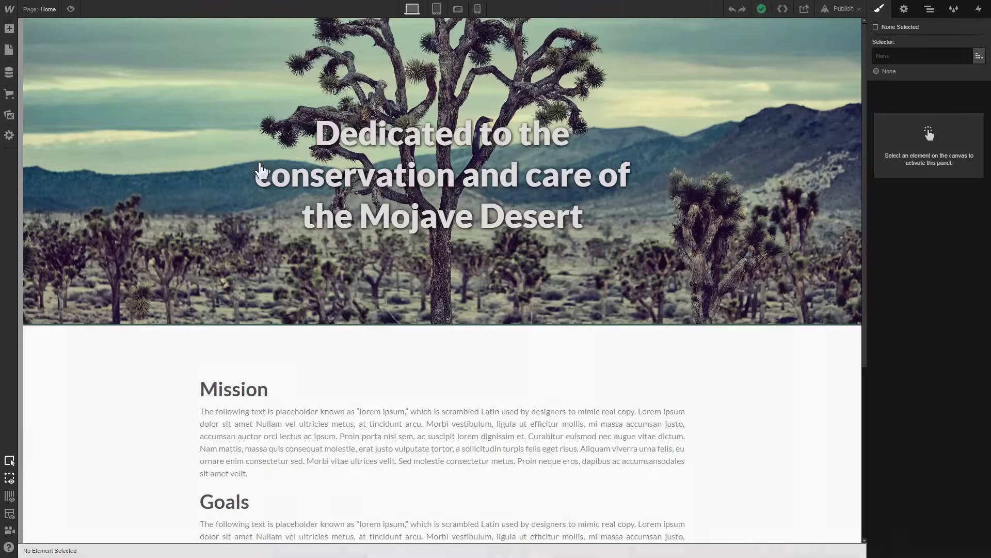
scroll(863, 194, "down", 4)
scroll(852, 255, "down", 2)
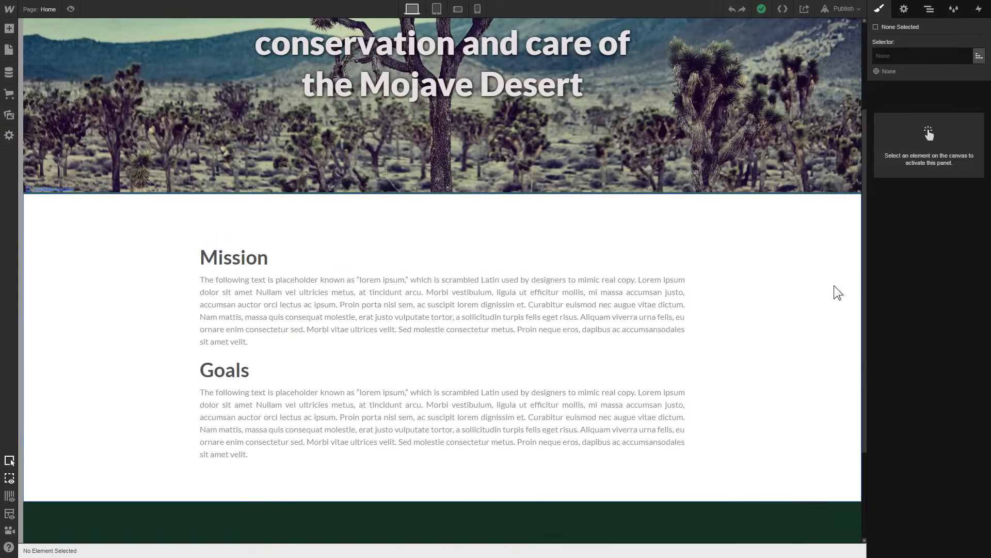
Step: Drop an HTML Embed below the Mission paragraph and paste the Elfsight chat script into it
left_click(10, 30)
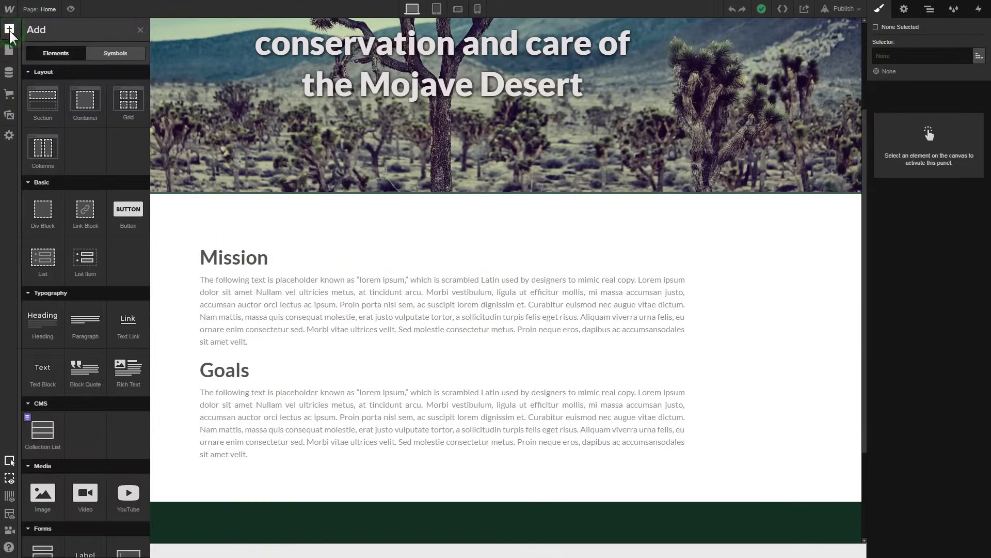
left_click_drag(148, 155, 148, 364)
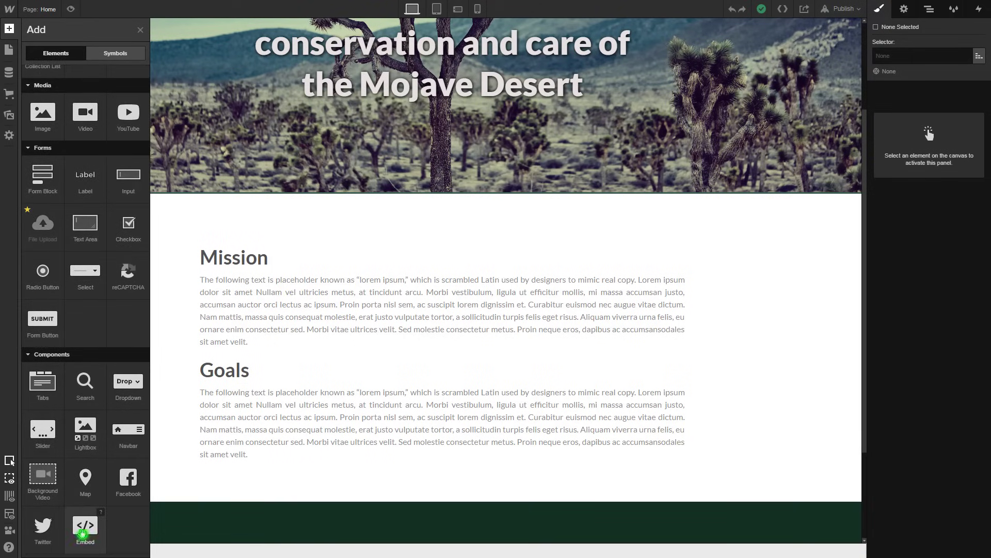
left_click_drag(83, 530, 391, 358)
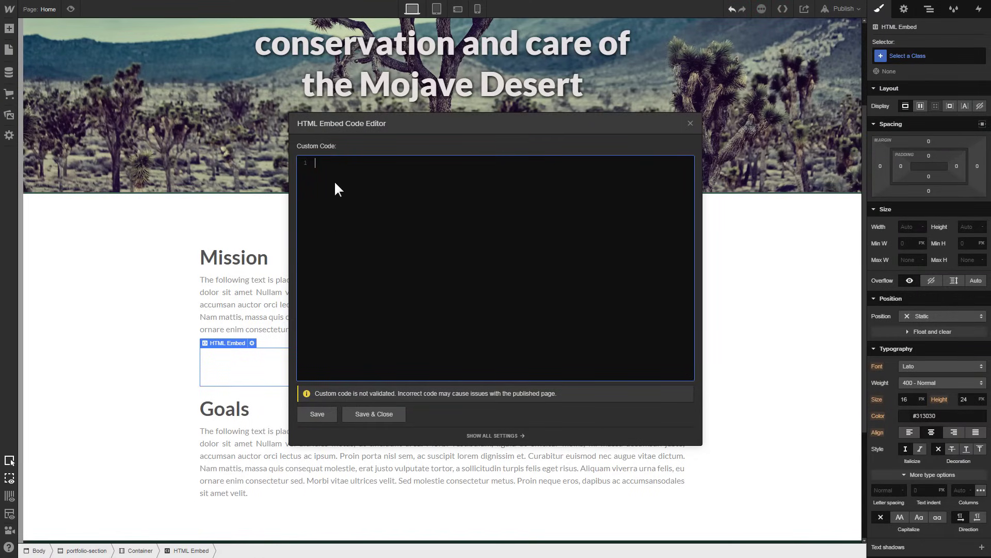
right_click(334, 165)
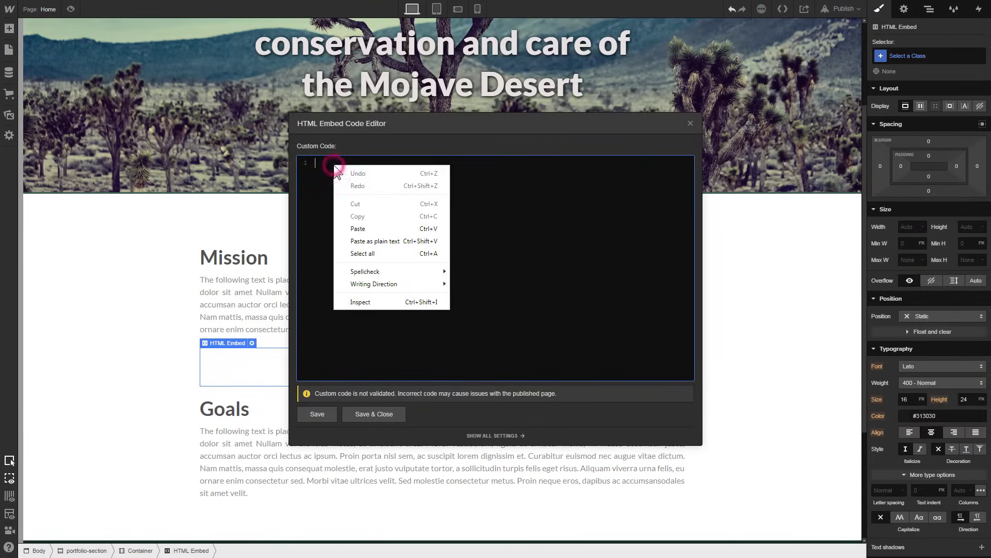
left_click(372, 224)
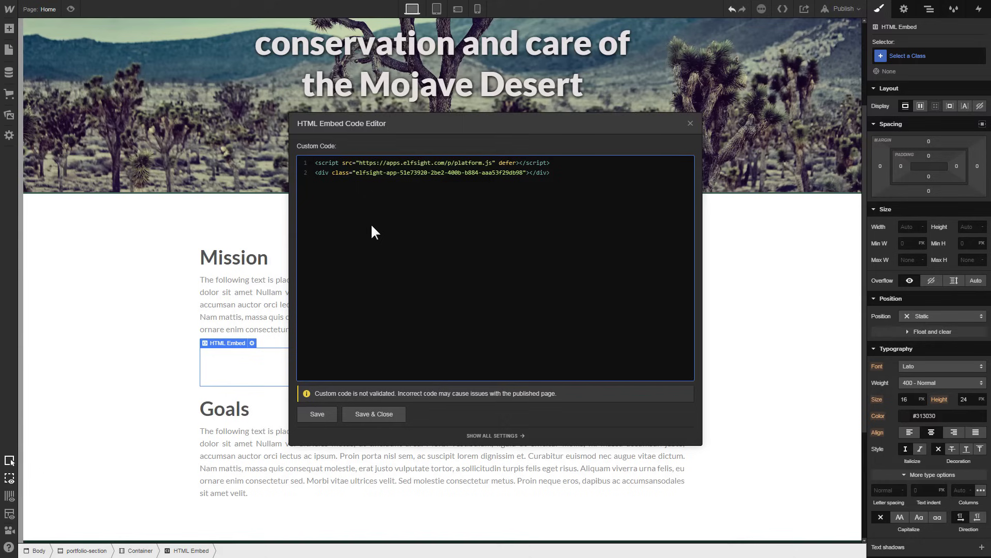
left_click(371, 417)
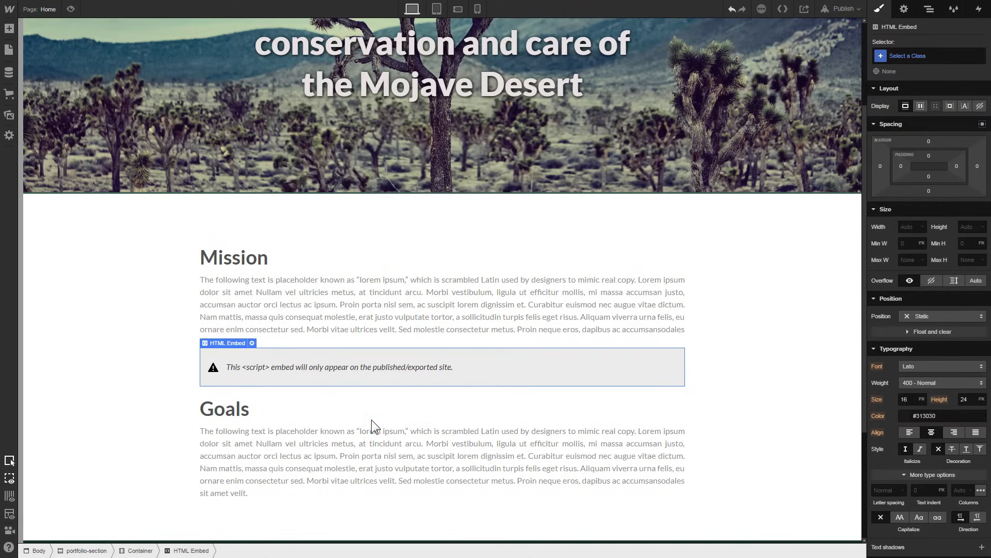
Step: Give the chat embed 20 px top and bottom margin presets, then open Publish
left_click(929, 142)
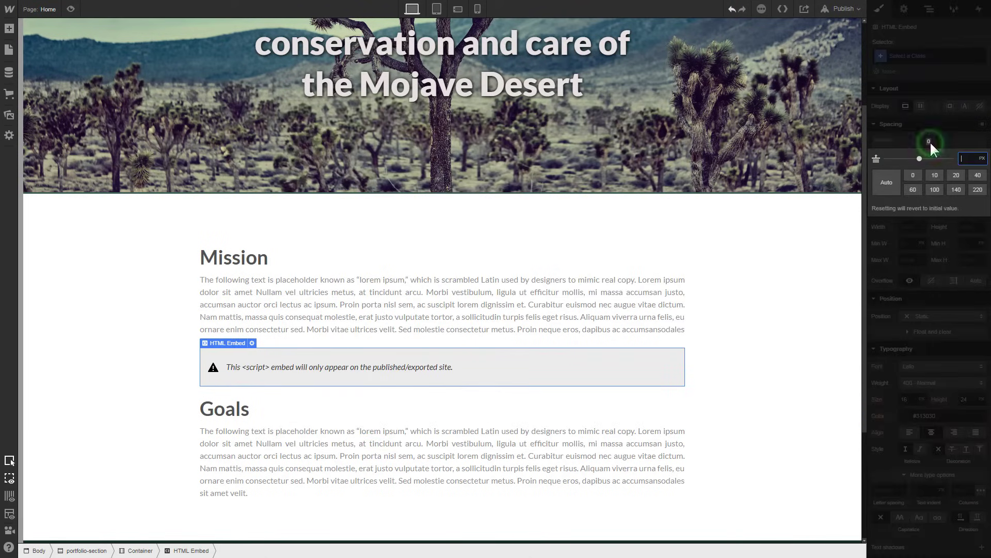
left_click(954, 175)
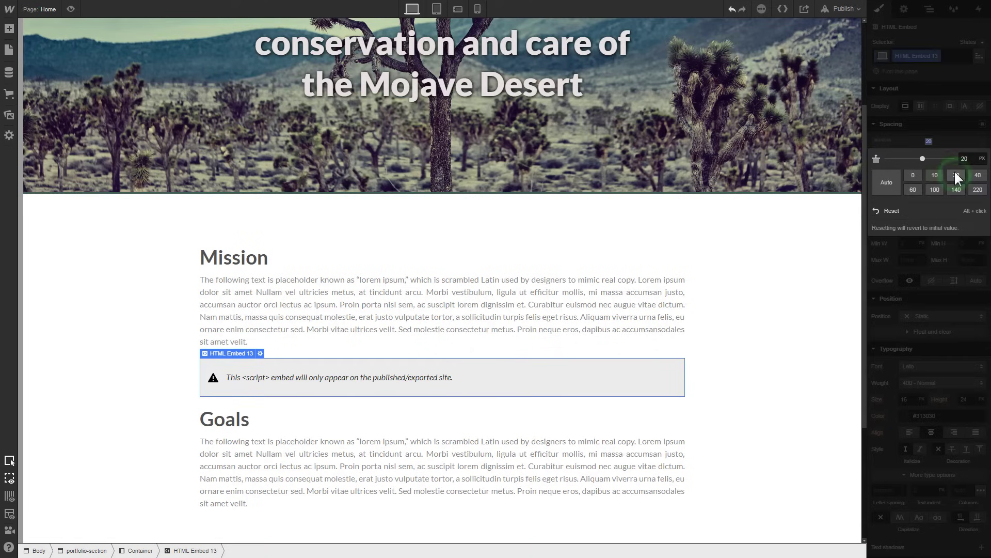
left_click(948, 141)
left_click(928, 189)
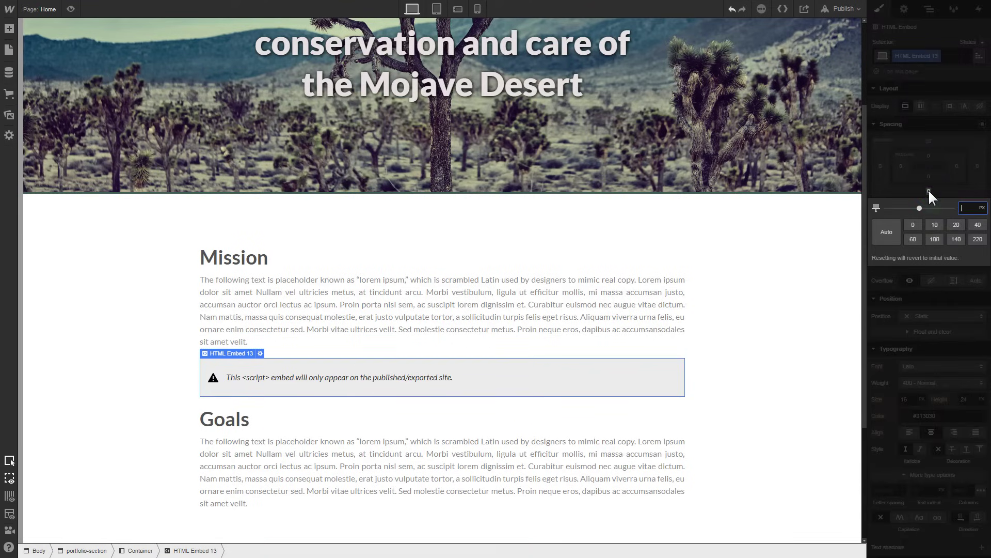
left_click(953, 222)
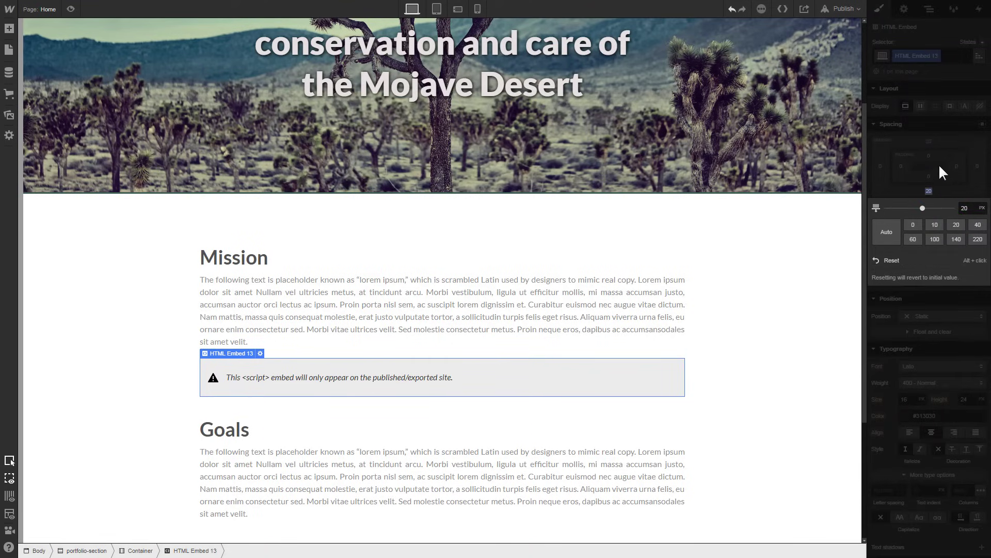
left_click(940, 164)
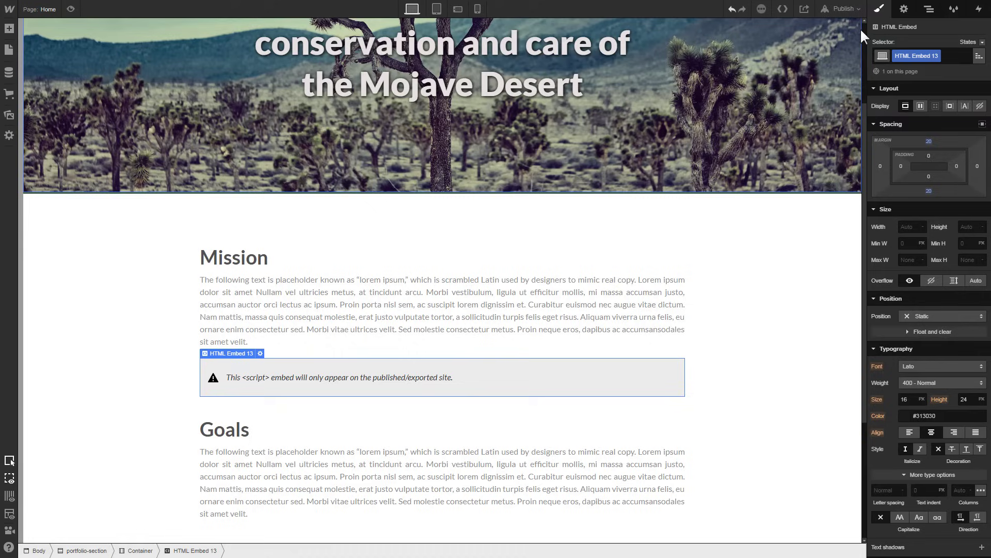
left_click(858, 10)
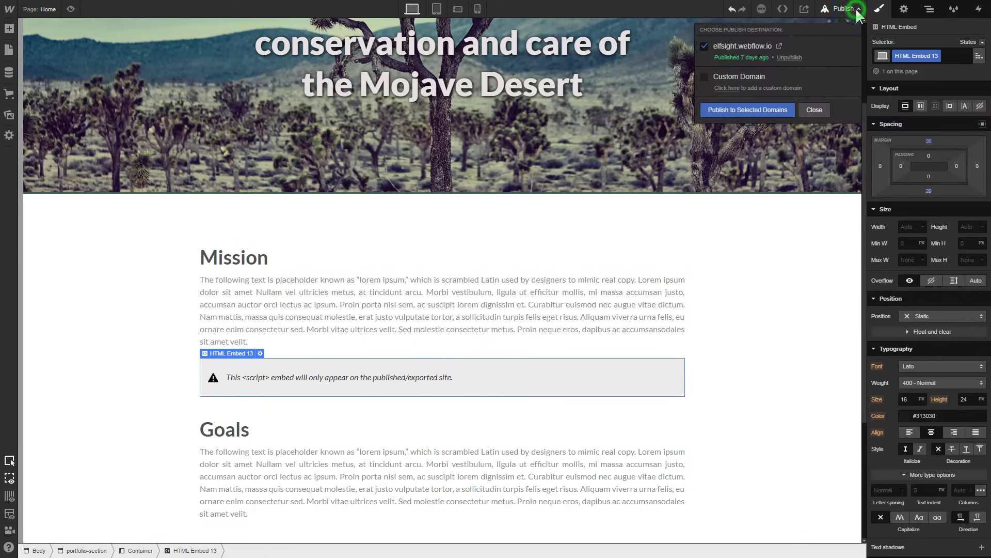
Step: Publish to Selected Domains so the webflow.io site shows Published Successfully
left_click(746, 109)
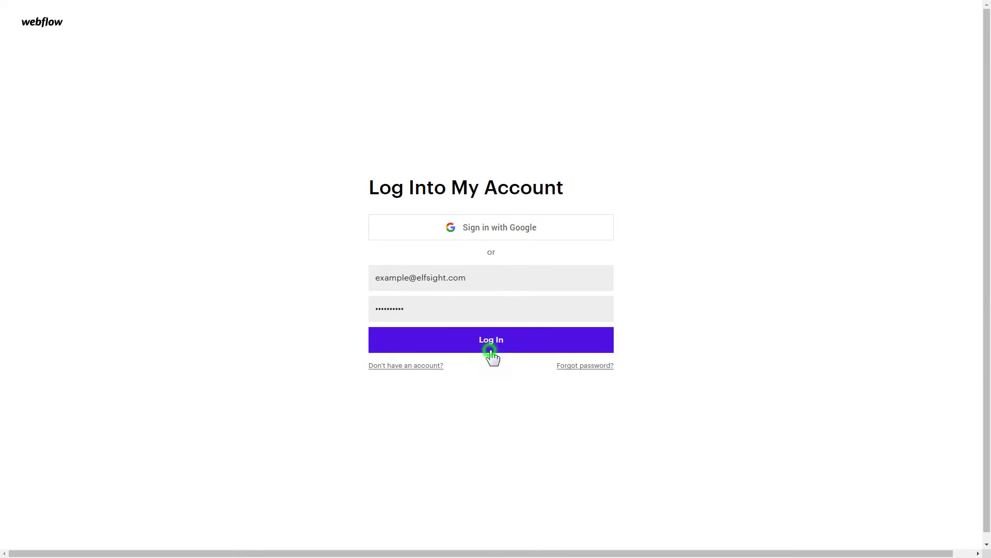
Step: Log in and open the Elfsight project's General Settings from its dashboard card menu
left_click(492, 345)
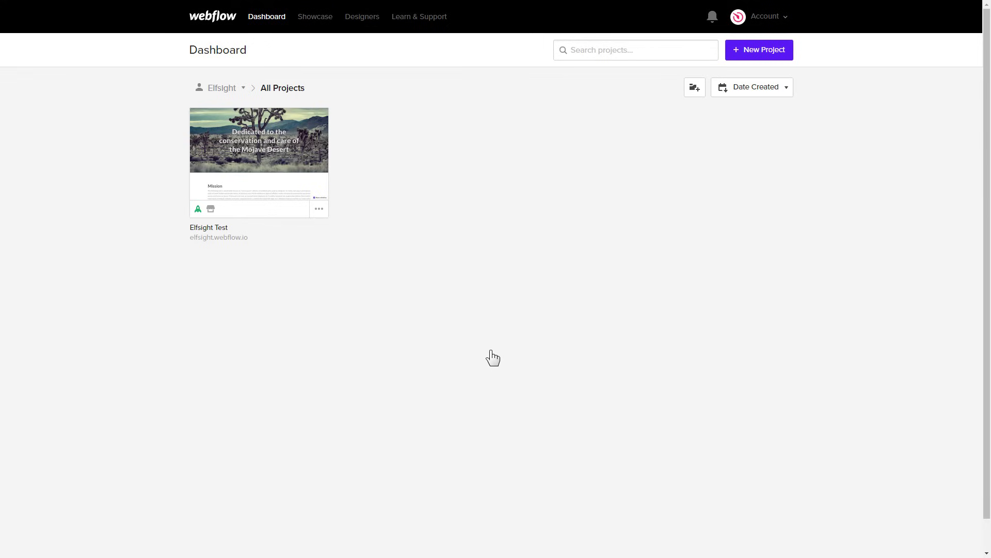
left_click(319, 210)
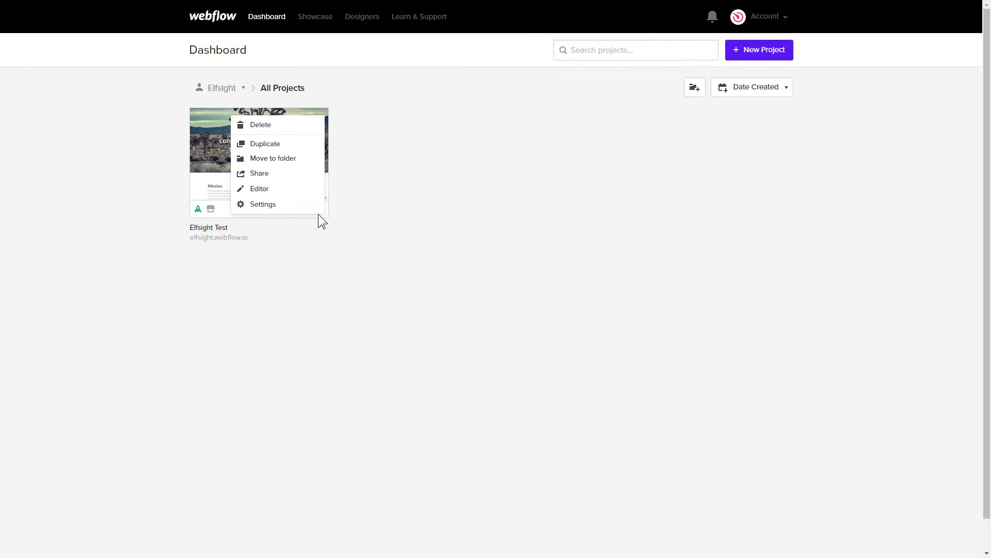
left_click(290, 212)
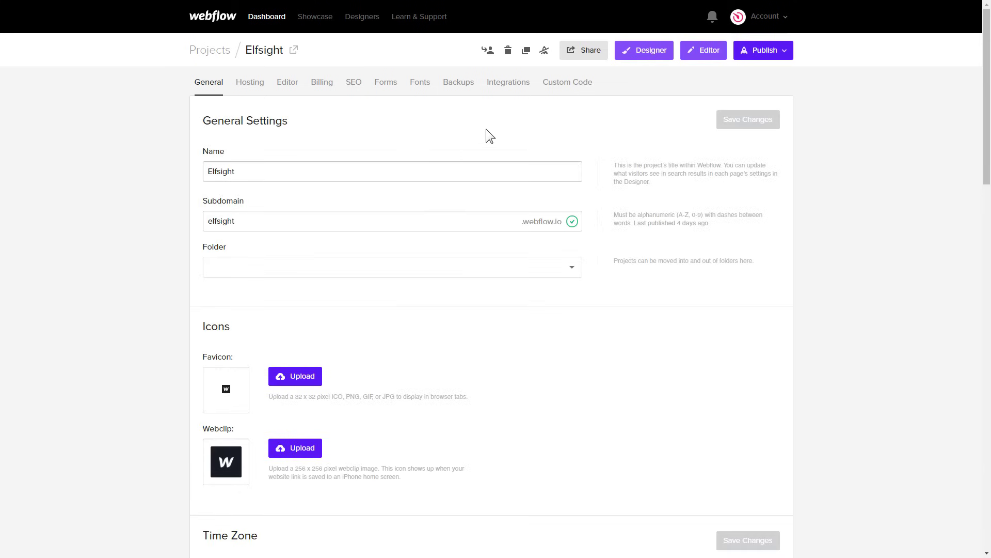
Step: Paste the Elfsight script into the site-wide Head Code, save it, and publish to selected domains
left_click(568, 82)
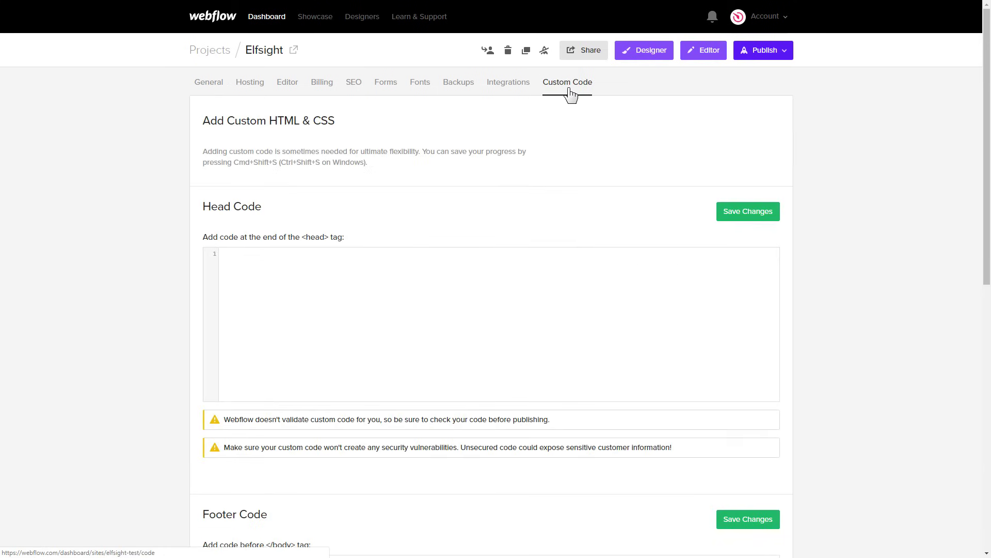
right_click(427, 257)
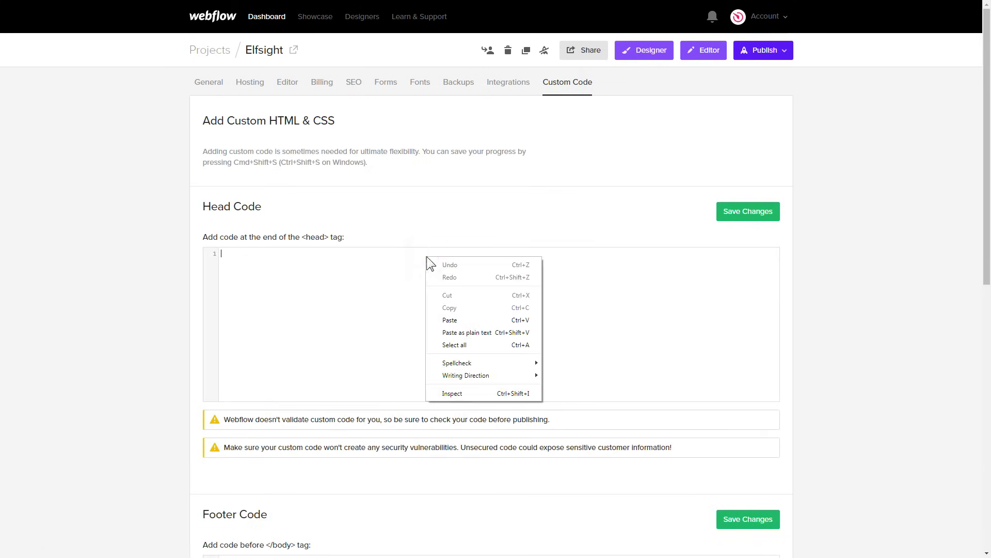
left_click(482, 319)
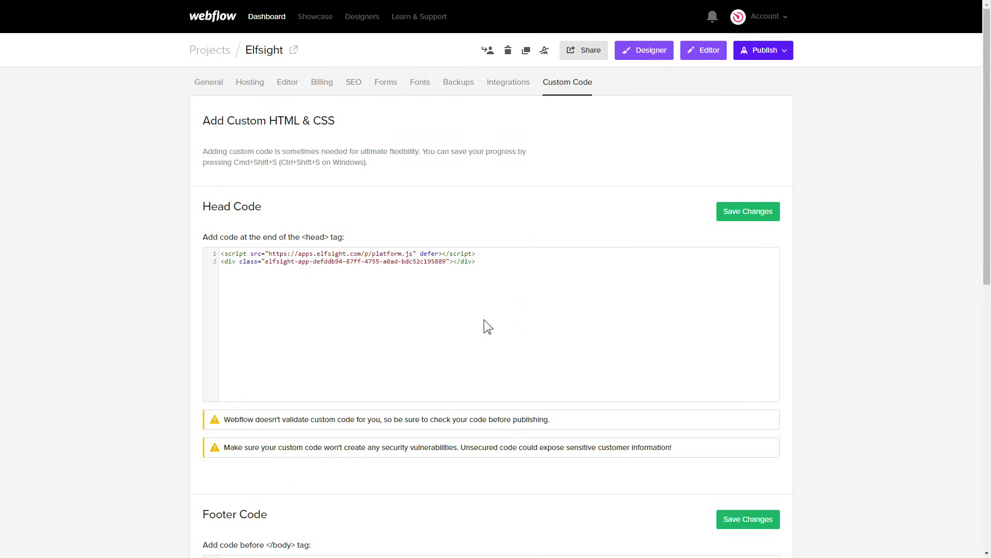
left_click(747, 211)
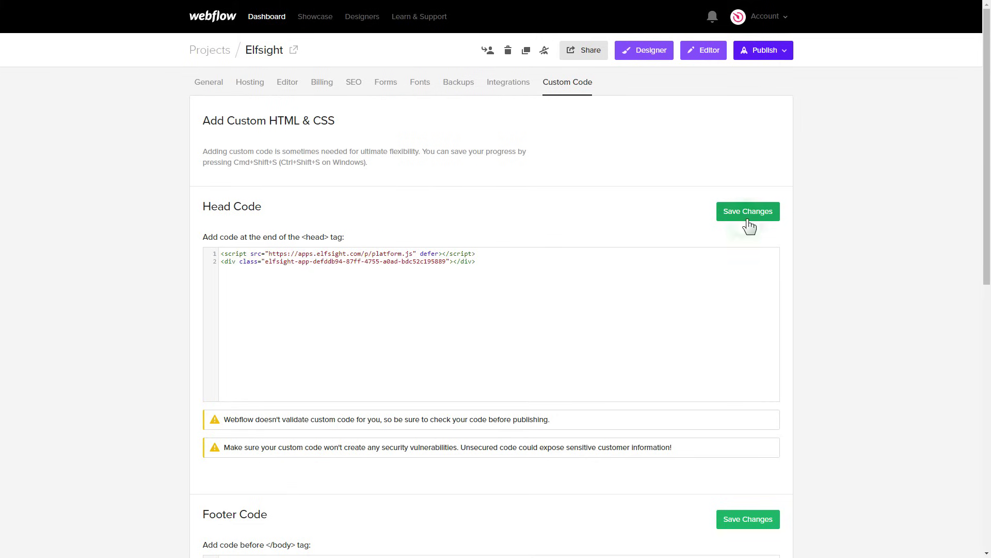
left_click(784, 49)
left_click(681, 158)
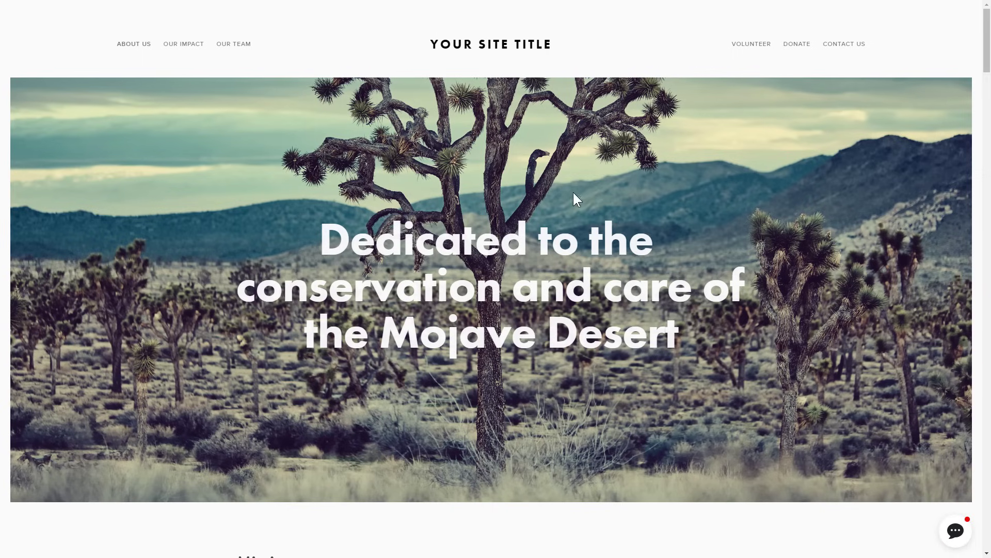
Step: Open the bottom-right chat bubble on the live Mojave Desert site to show John Doe's greeting
left_click(956, 532)
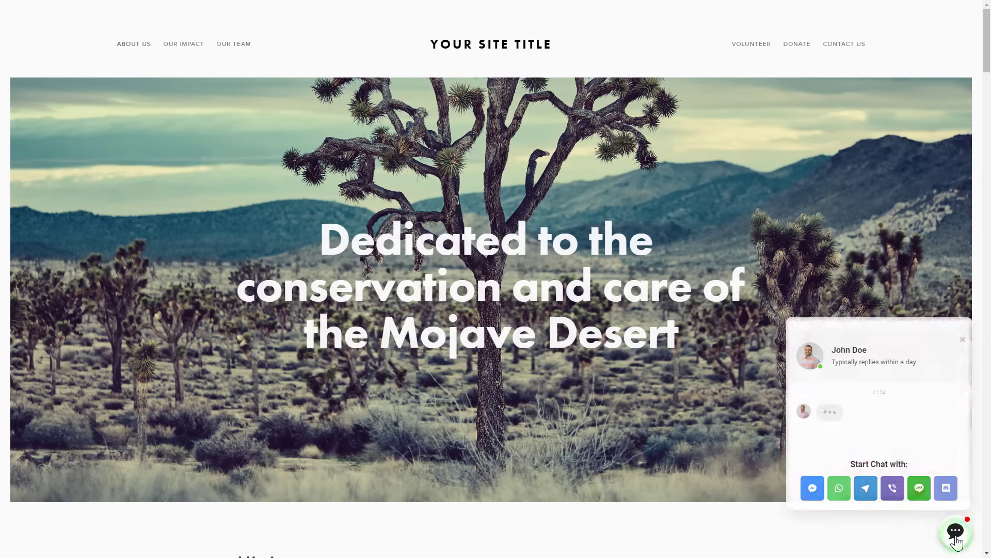